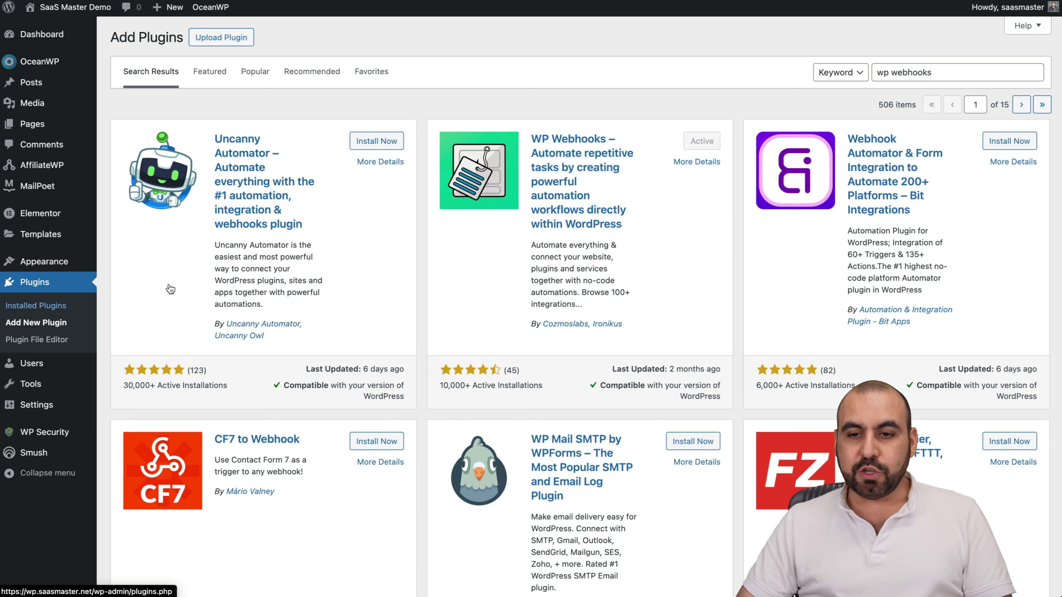
{"action": "left_click", "coordinate": [879, 73]}
{"action": "left_click_drag", "start_coordinate": [879, 73], "coordinate": [944, 73]}
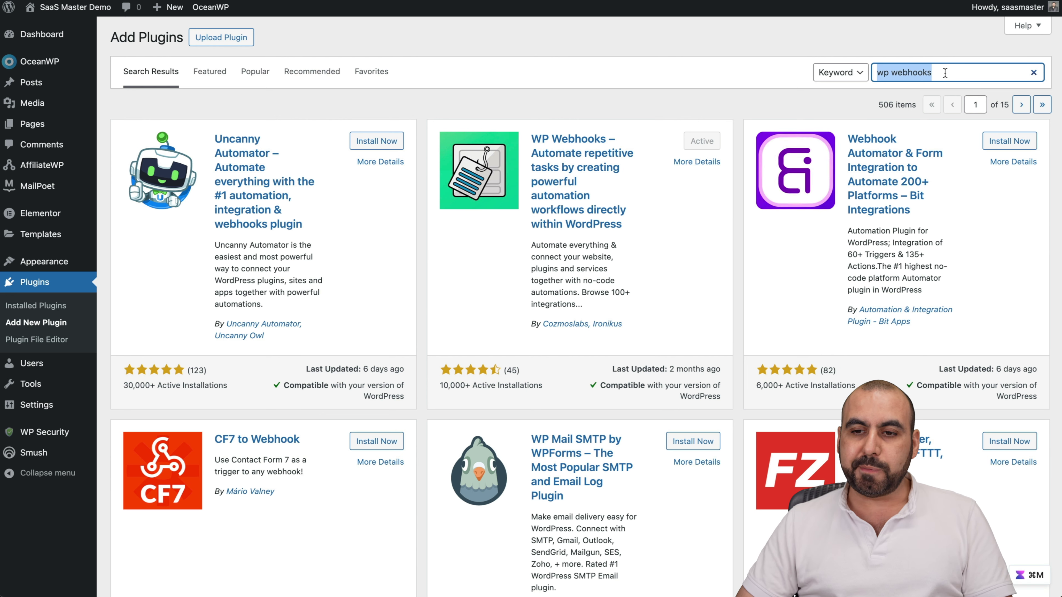
{"action": "left_click", "coordinate": [945, 73]}
{"action": "left_click", "coordinate": [633, 98]}
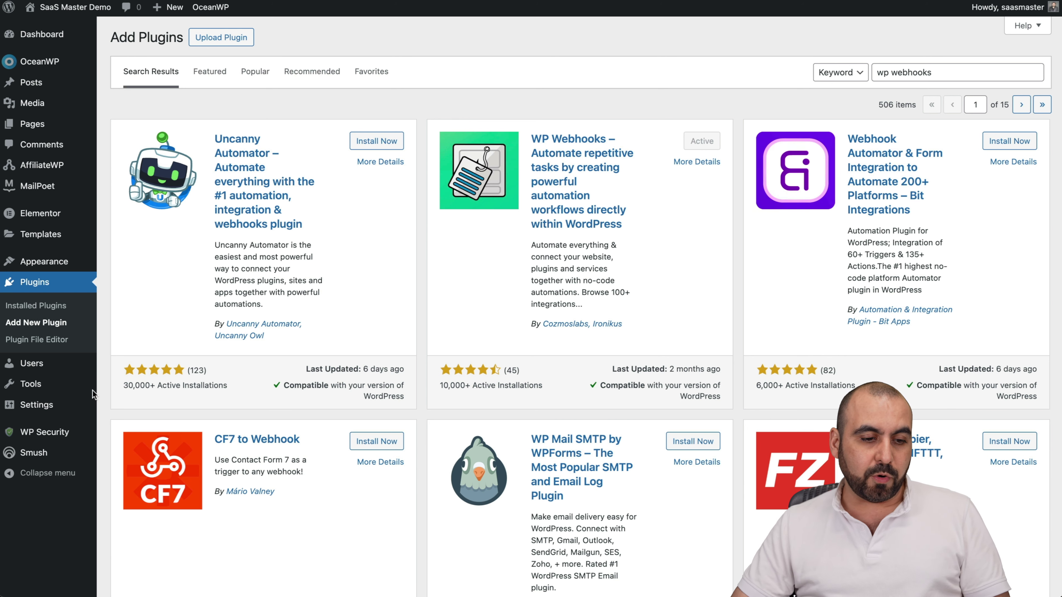
- Open the WP Webhooks settings page in the WordPress admin
{"action": "mouse_move", "coordinate": [37, 404]}
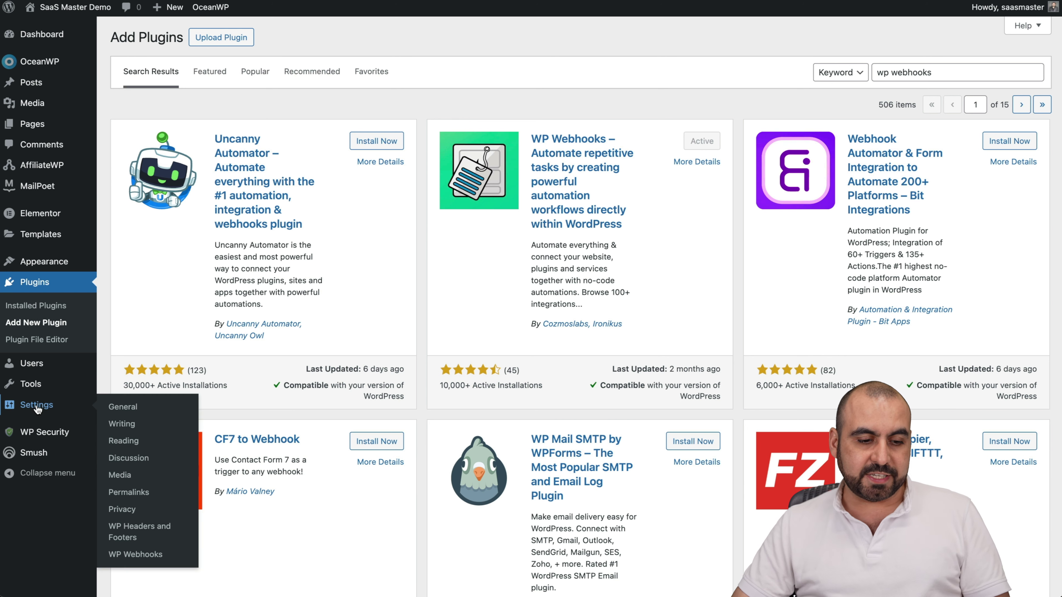
{"action": "left_click", "coordinate": [135, 554]}
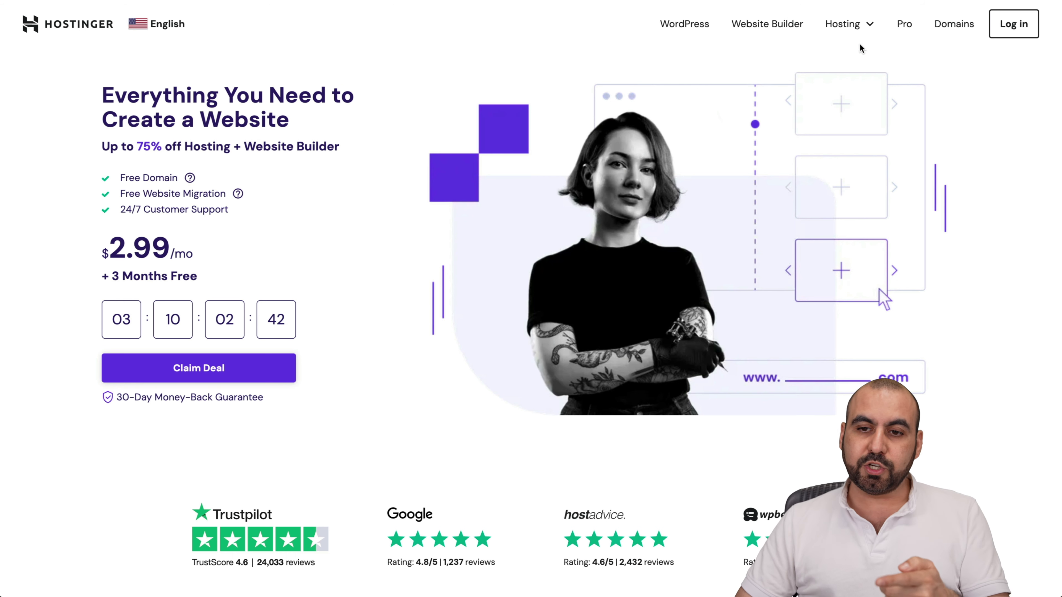
- On the Hostinger site, open the web hosting offers and choose the Business Web Hosting plan
{"action": "left_click", "coordinate": [849, 24]}
{"action": "left_click", "coordinate": [819, 77]}
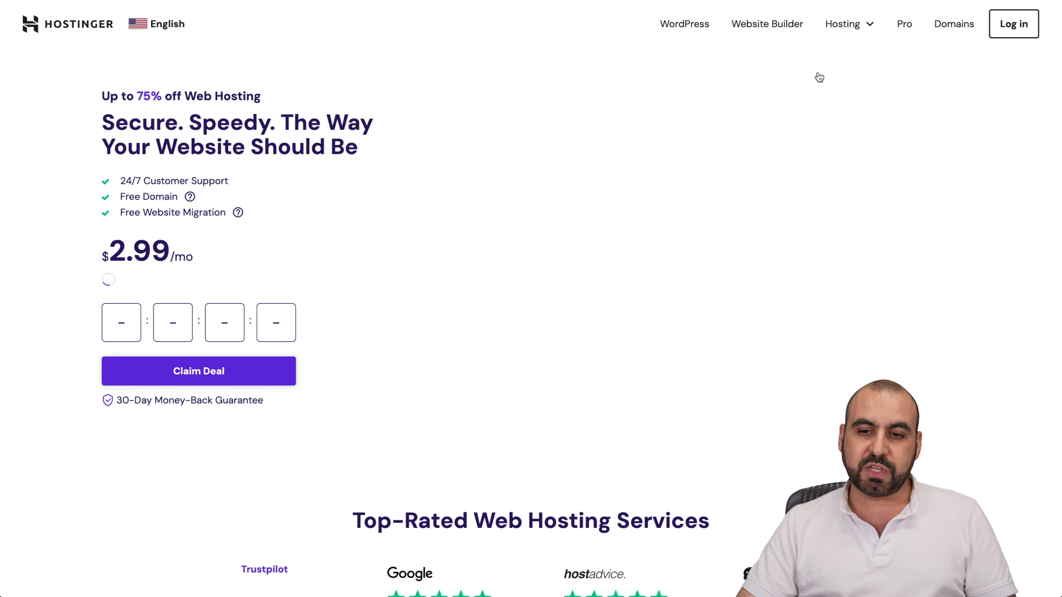
{"action": "scroll", "coordinate": [818, 76], "scroll_direction": "down", "scroll_amount": 5}
{"action": "scroll", "coordinate": [818, 77], "scroll_direction": "down", "scroll_amount": 5}
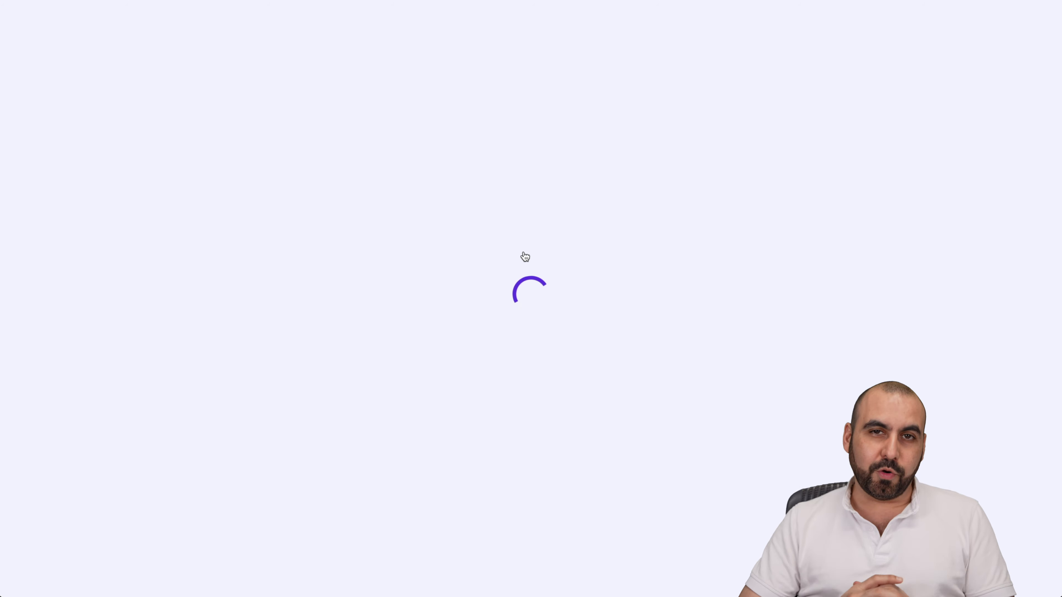
{"action": "scroll", "coordinate": [599, 490], "scroll_direction": "down", "scroll_amount": 3}
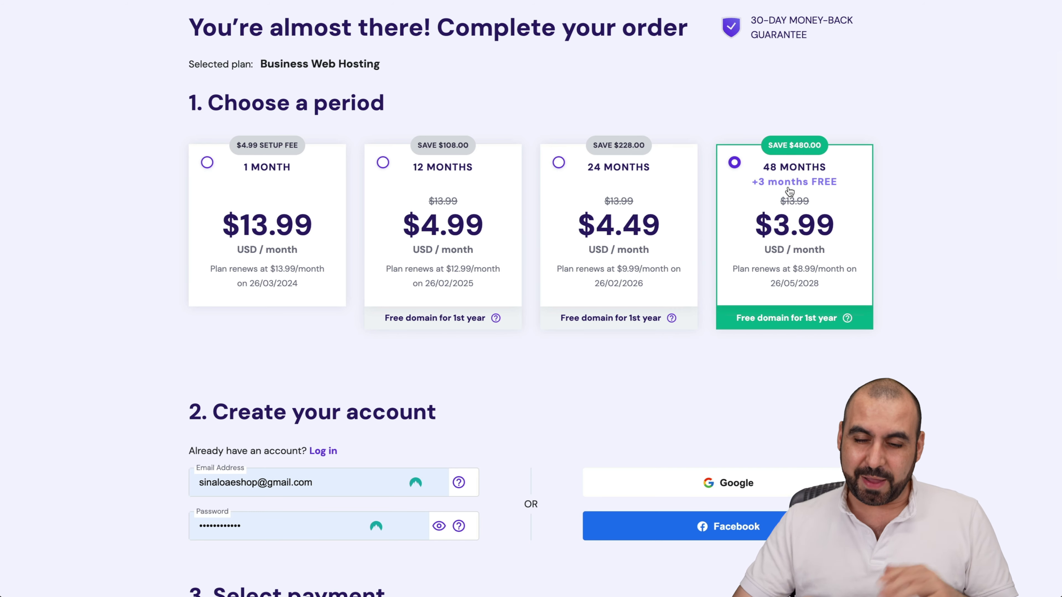
- Apply the coupon code SAASMASTER to the Business Web Hosting order at checkout
{"action": "scroll", "coordinate": [789, 192], "scroll_direction": "down", "scroll_amount": 5}
{"action": "scroll", "coordinate": [789, 192], "scroll_direction": "down", "scroll_amount": 14}
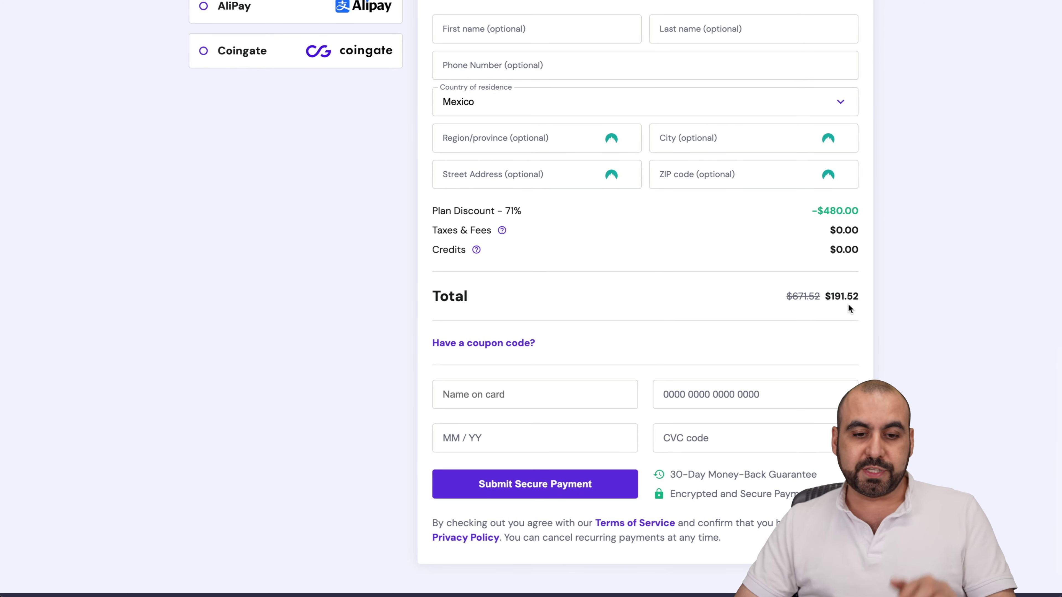
{"action": "left_click", "coordinate": [511, 347]}
{"action": "left_click", "coordinate": [460, 379]}
{"action": "type", "text": "SAASMAST"}
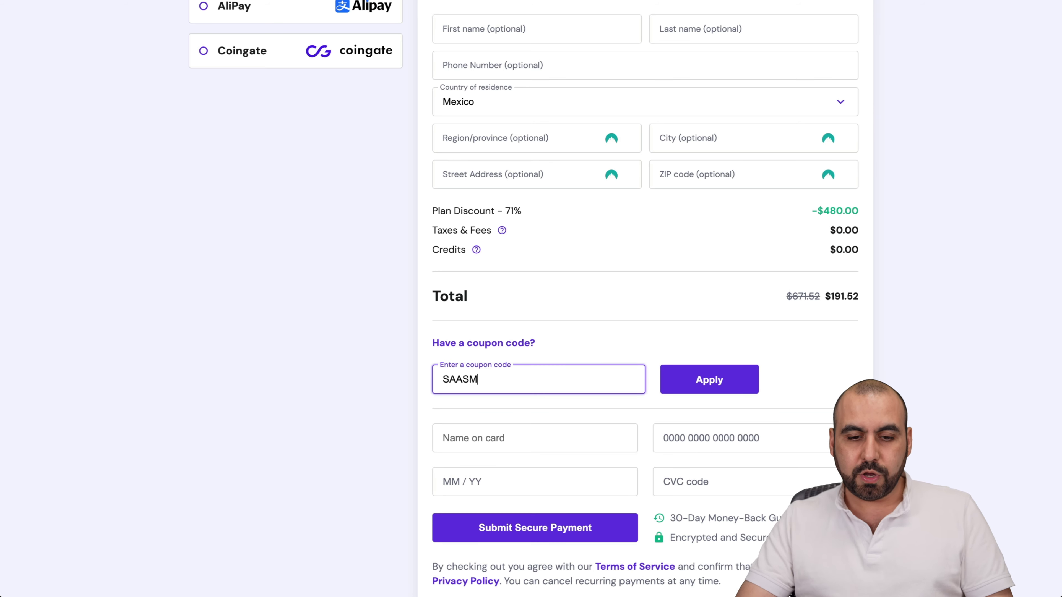
{"action": "type", "text": "ER"}
{"action": "left_click", "coordinate": [685, 386]}
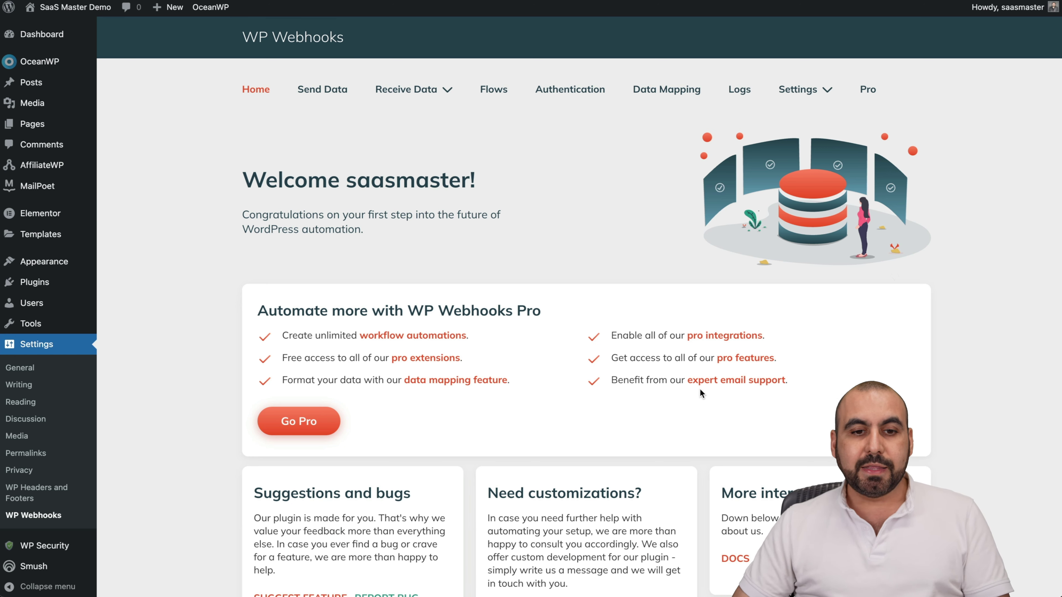
- In WP Webhooks in the WordPress admin, open the Send Data triggers and select the WordPress trigger Post trashed
{"action": "mouse_move", "coordinate": [422, 96]}
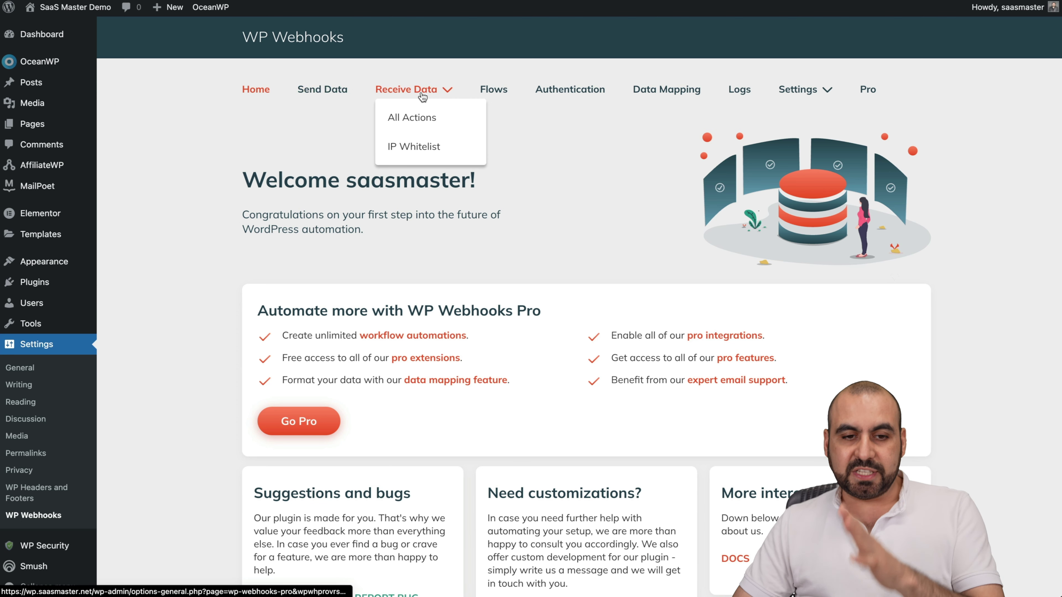
{"action": "left_click", "coordinate": [324, 93]}
{"action": "scroll", "coordinate": [443, 213], "scroll_direction": "down", "scroll_amount": 4}
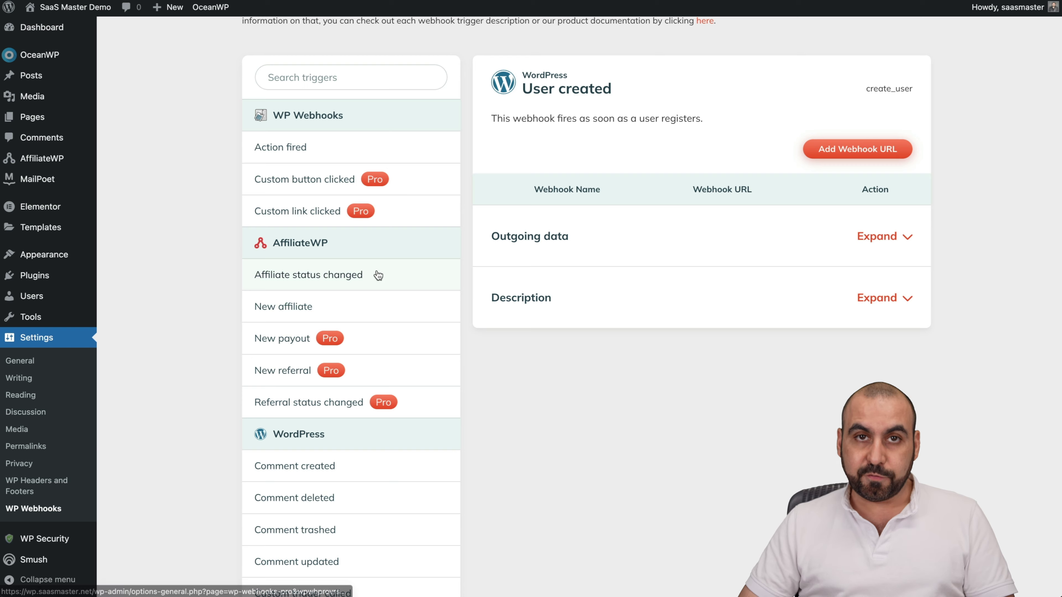
{"action": "scroll", "coordinate": [389, 150], "scroll_direction": "down", "scroll_amount": 5}
{"action": "scroll", "coordinate": [390, 149], "scroll_direction": "down", "scroll_amount": 1}
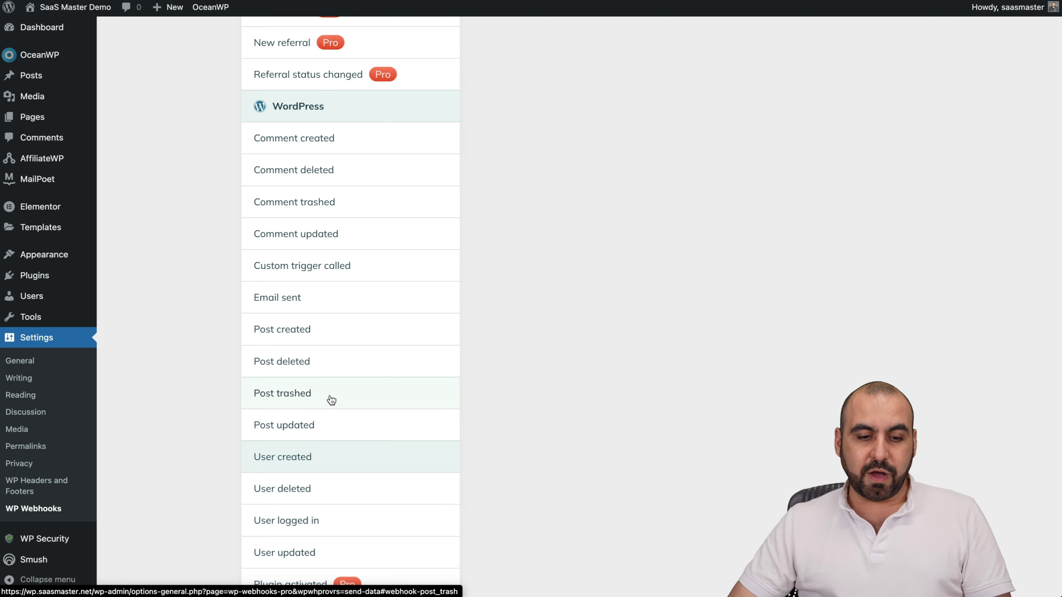
{"action": "left_click", "coordinate": [311, 395]}
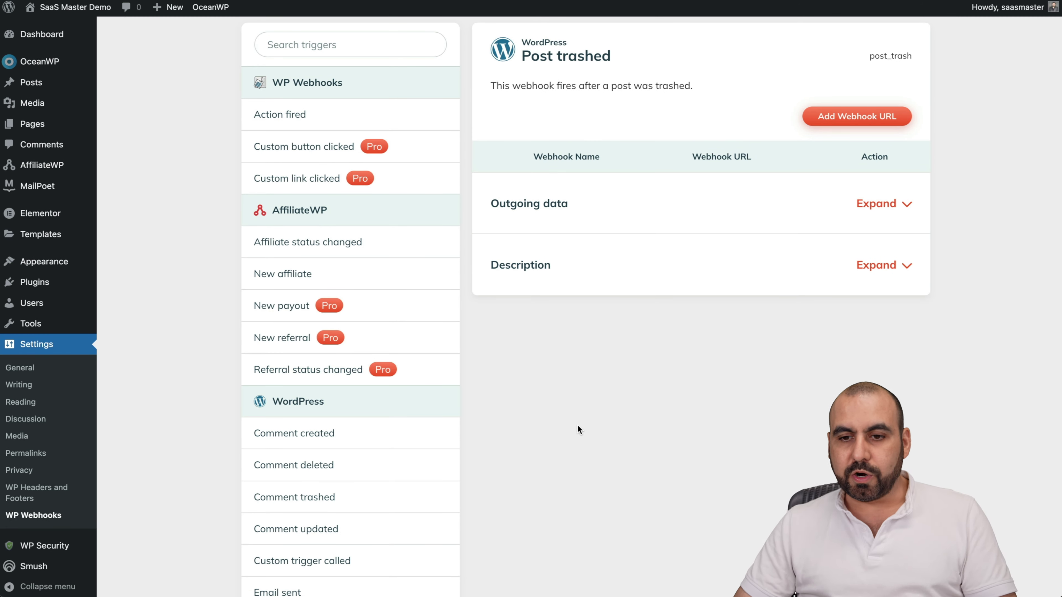
- Start a new webhook URL entry for the Post trashed trigger and name it TEST DELETE
{"action": "left_click", "coordinate": [841, 119]}
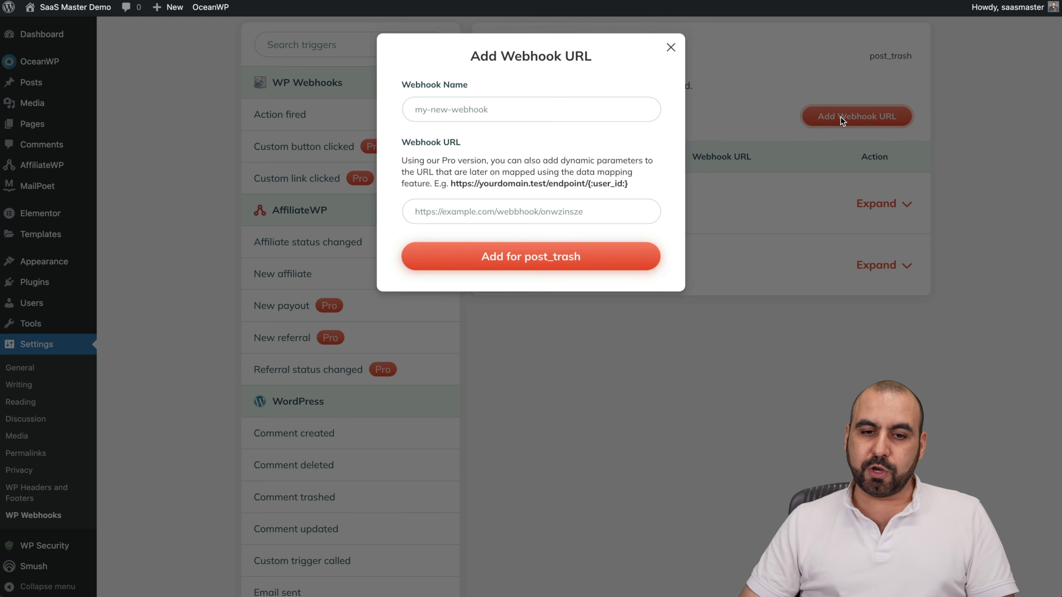
{"action": "left_click", "coordinate": [497, 115]}
{"action": "type", "text": "TEST DELETE"}
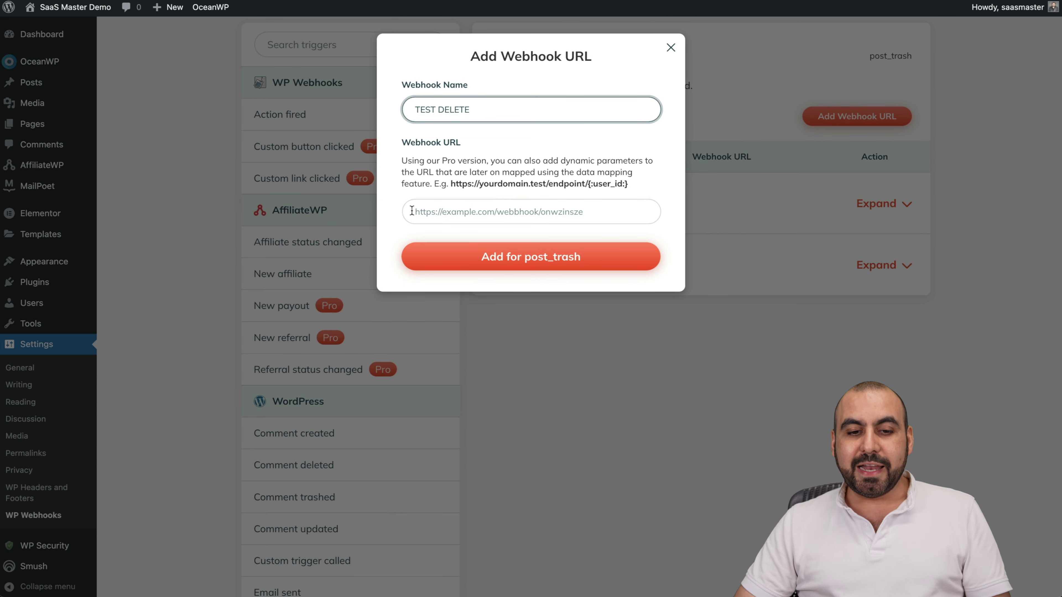
{"action": "left_click", "coordinate": [412, 210]}
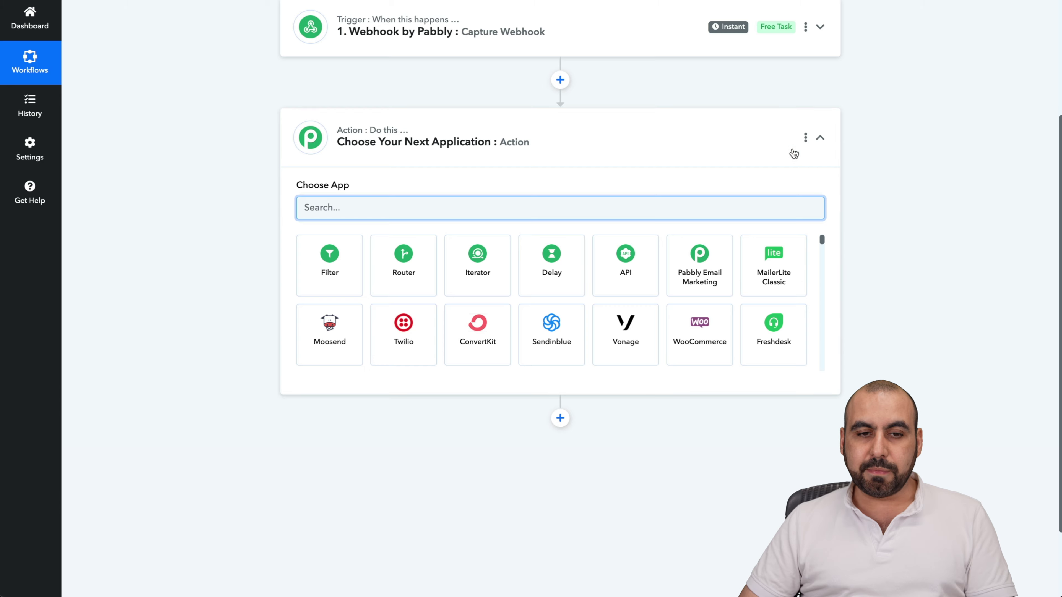
- In the Pabbly Connect workflow TEST DELETE, copy the trigger's webhook URL and start re-capturing the webhook response
{"action": "scroll", "coordinate": [793, 152], "scroll_direction": "down", "scroll_amount": 1}
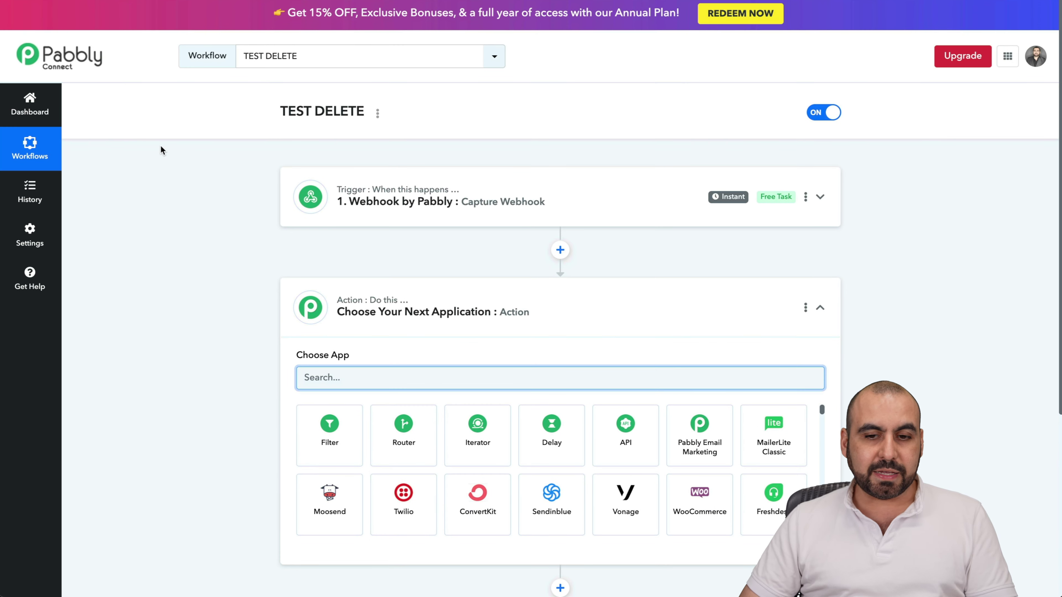
{"action": "left_click", "coordinate": [820, 201]}
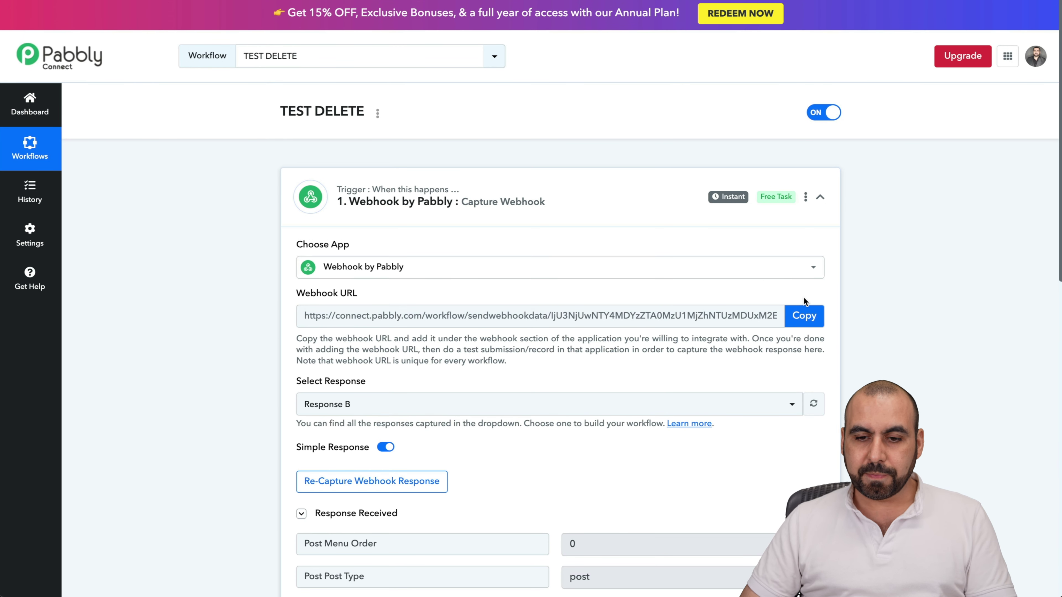
{"action": "left_click", "coordinate": [803, 316]}
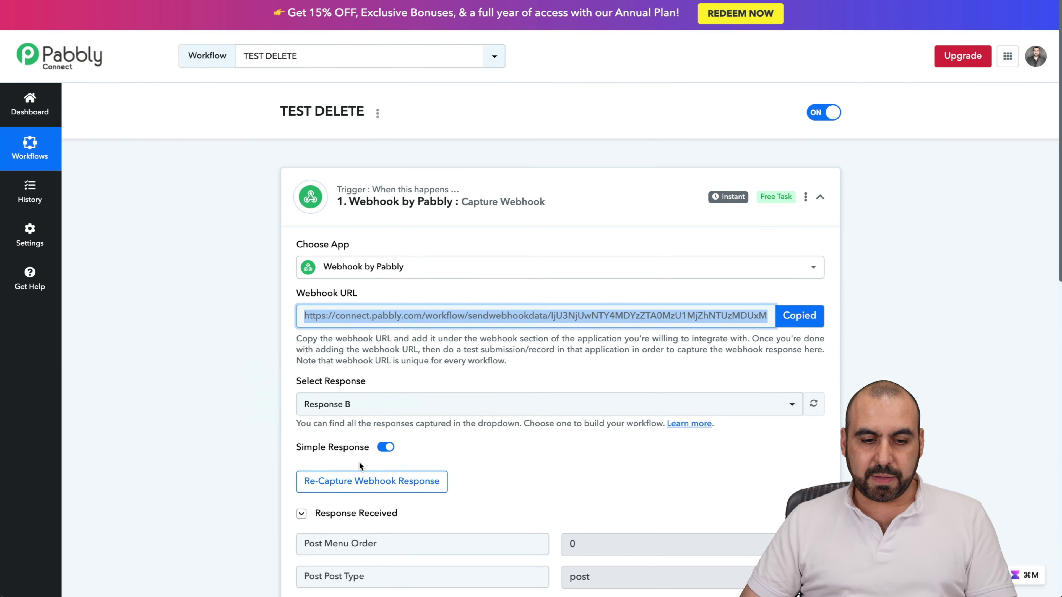
{"action": "left_click", "coordinate": [372, 481]}
{"action": "left_click", "coordinate": [487, 368]}
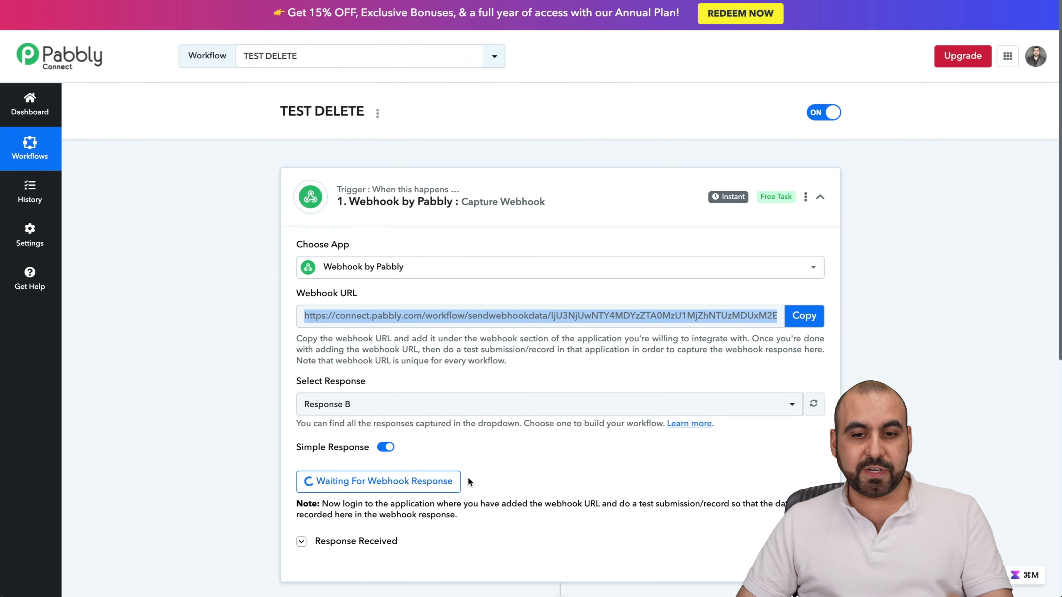
- Back in WP Webhooks, paste the Pabbly webhook URL into the TEST DELETE entry and add it for post_trash
{"action": "key", "text": "ctrl+Tab"}
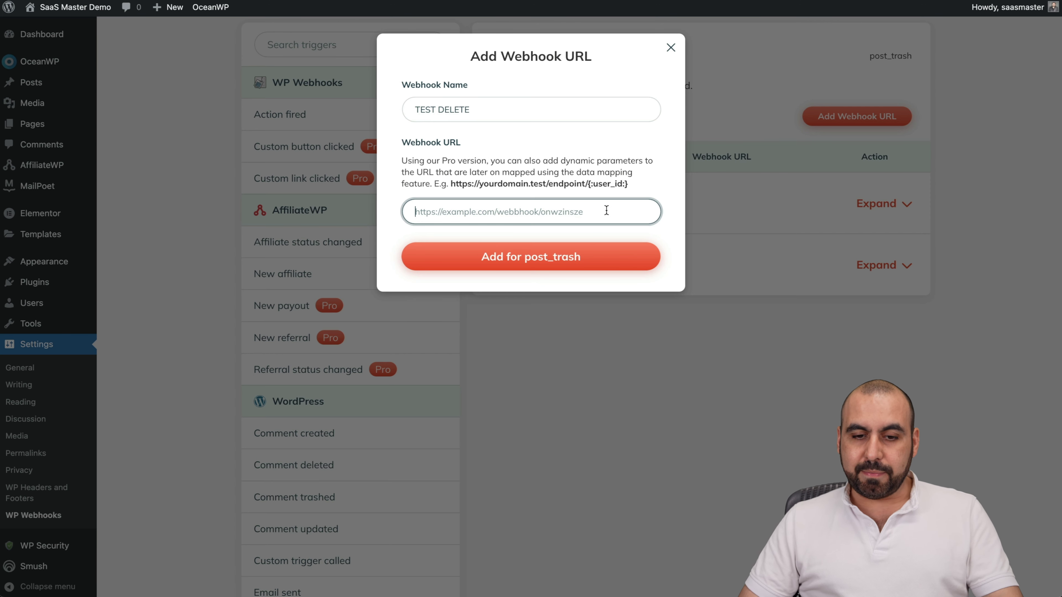
{"action": "key", "text": "ctrl+v"}
{"action": "left_click", "coordinate": [604, 267]}
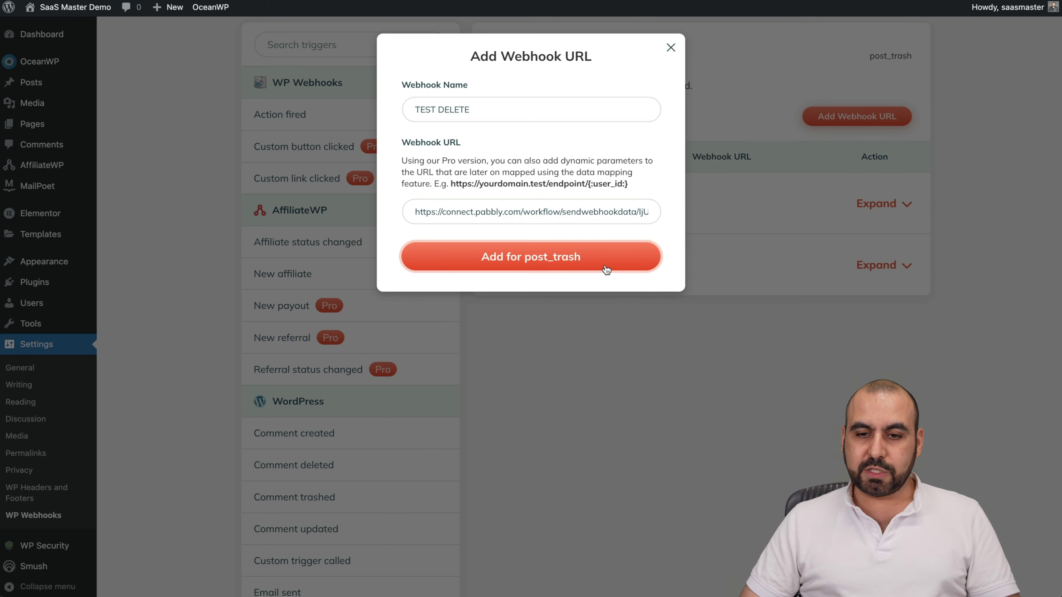
- Move the post titled "test" to the trash in the WordPress posts list to fire the webhook
{"action": "scroll", "coordinate": [624, 359], "scroll_direction": "down", "scroll_amount": 1}
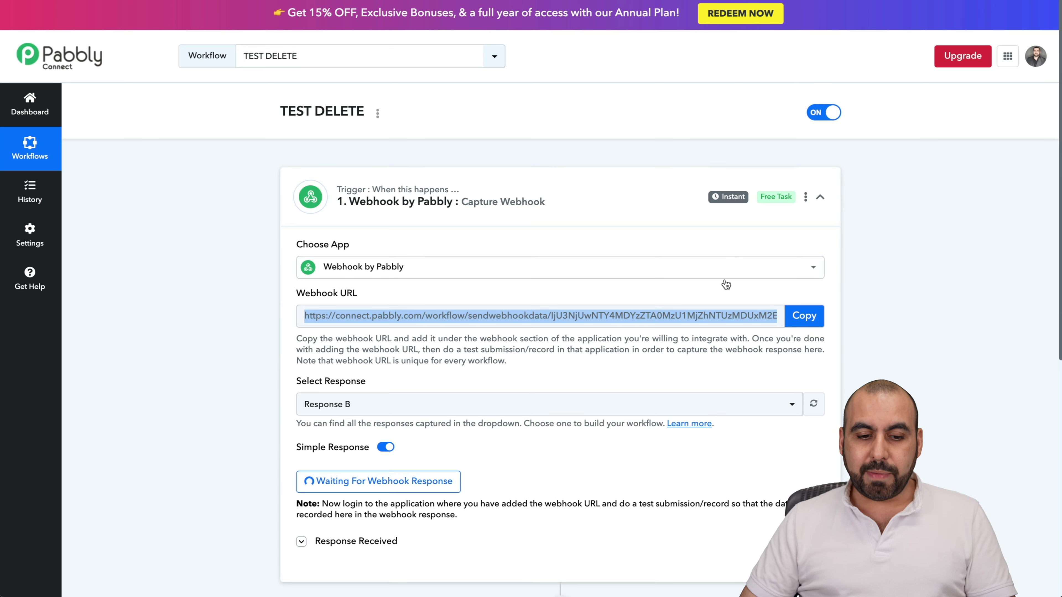
{"action": "scroll", "coordinate": [719, 309], "scroll_direction": "down", "scroll_amount": 1}
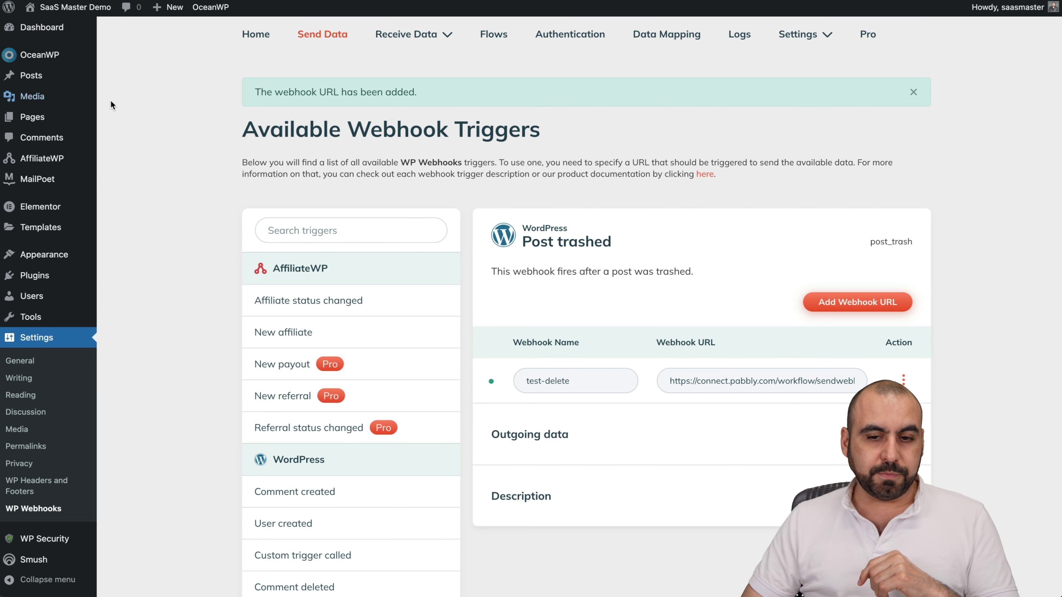
{"action": "mouse_move", "coordinate": [72, 80]}
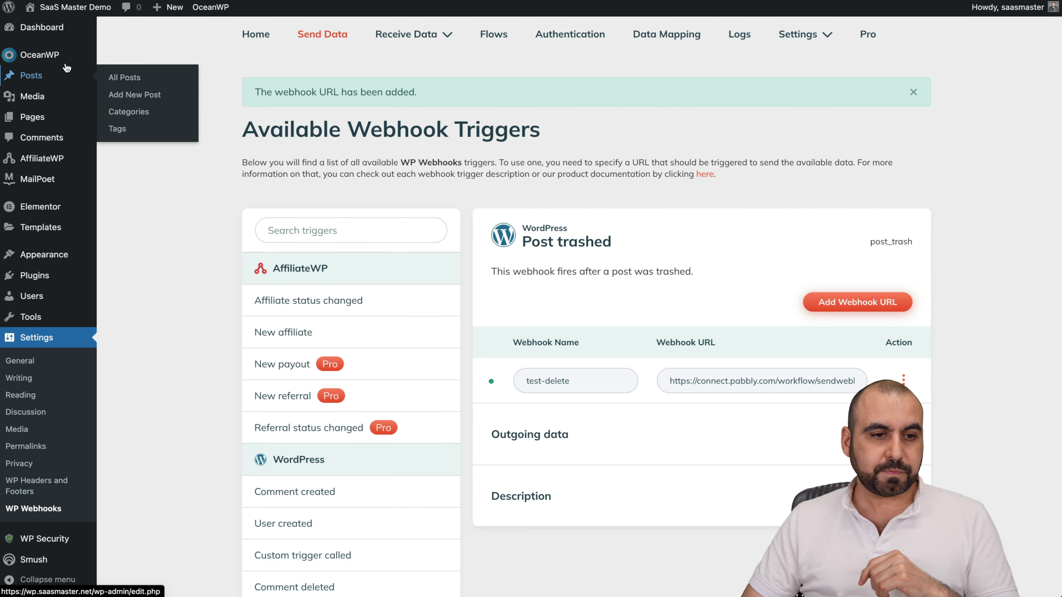
{"action": "left_click", "coordinate": [31, 76]}
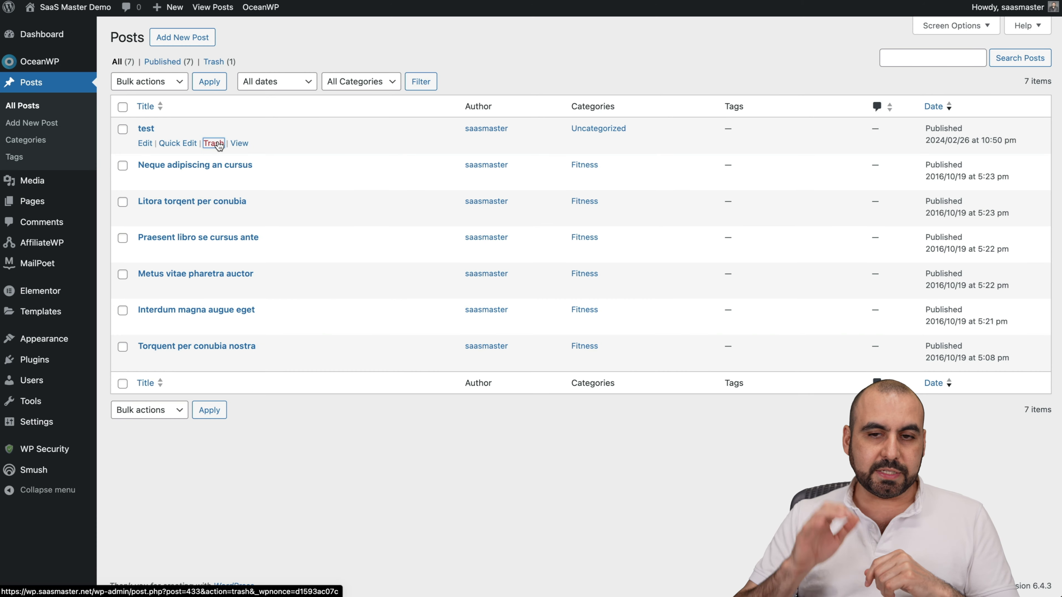
{"action": "left_click", "coordinate": [214, 143]}
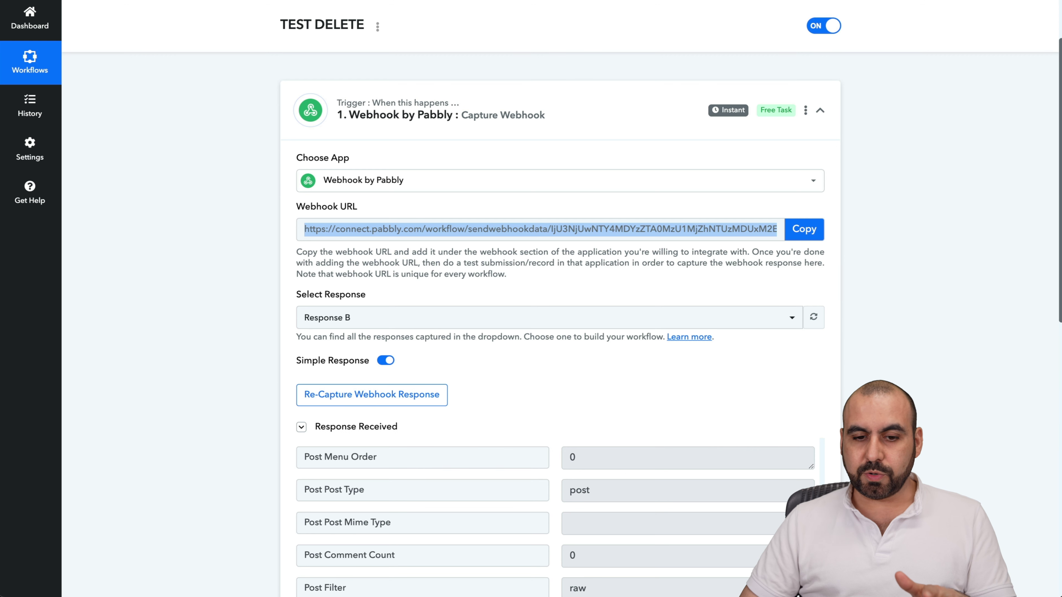
- In Pabbly Connect, copy the Post Permalink from the received response, open it in a new tab to check the page, and close that tab
{"action": "scroll", "coordinate": [716, 349], "scroll_direction": "down", "scroll_amount": 5}
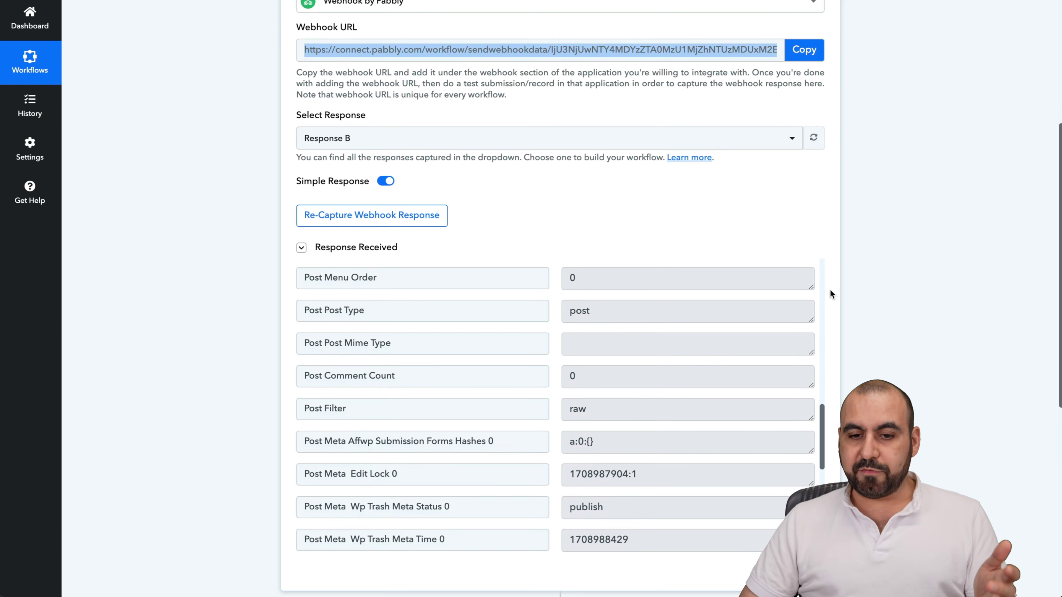
{"action": "scroll", "coordinate": [829, 288], "scroll_direction": "down", "scroll_amount": 2}
{"action": "scroll", "coordinate": [634, 277], "scroll_direction": "down", "scroll_amount": 3}
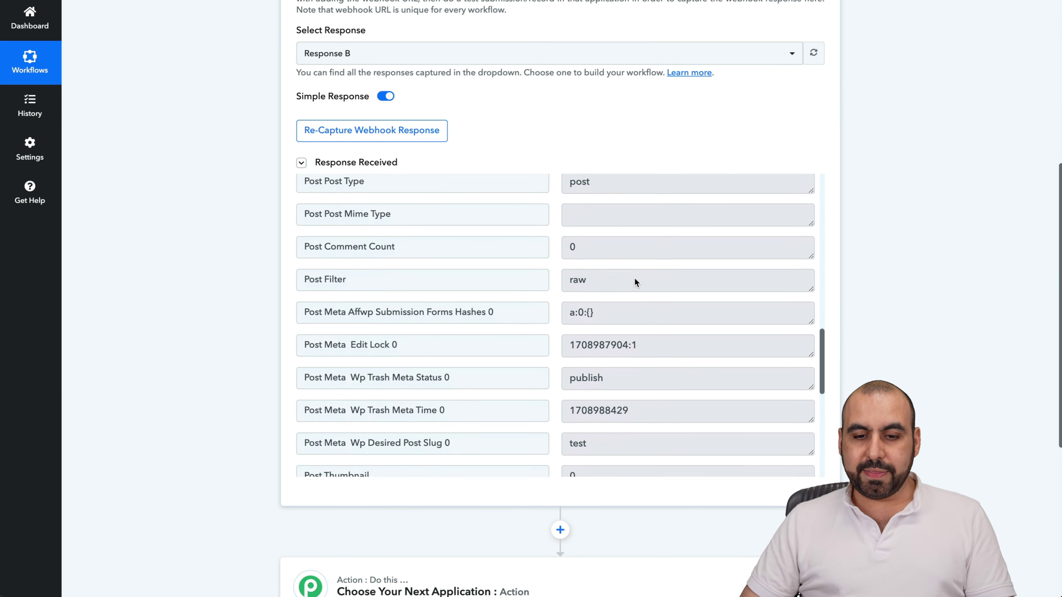
{"action": "scroll", "coordinate": [634, 278], "scroll_direction": "down", "scroll_amount": 1}
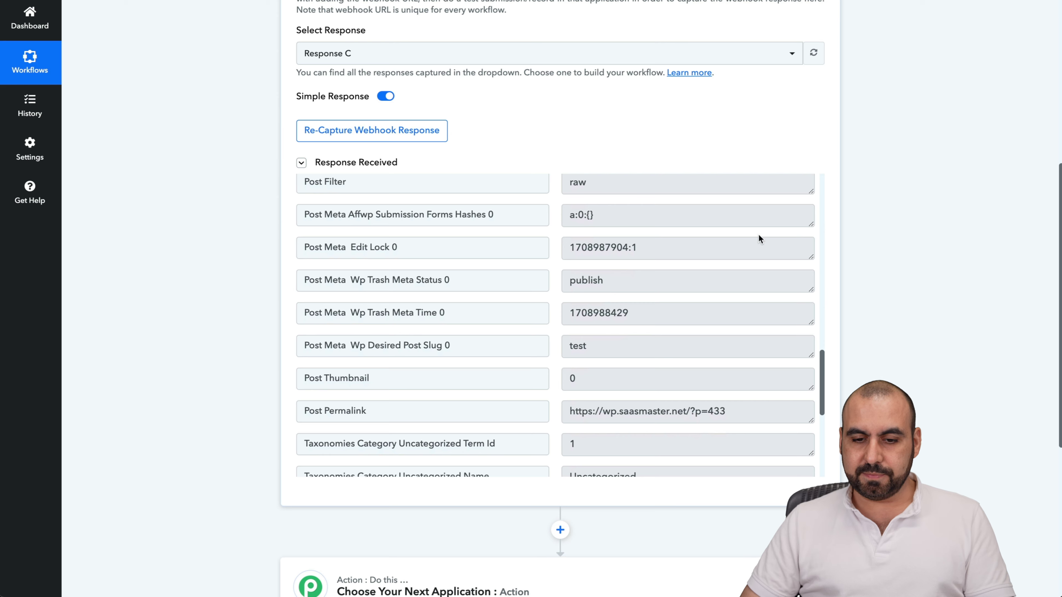
{"action": "scroll", "coordinate": [721, 276], "scroll_direction": "down", "scroll_amount": 3}
{"action": "left_click_drag", "start_coordinate": [569, 303], "coordinate": [752, 305]}
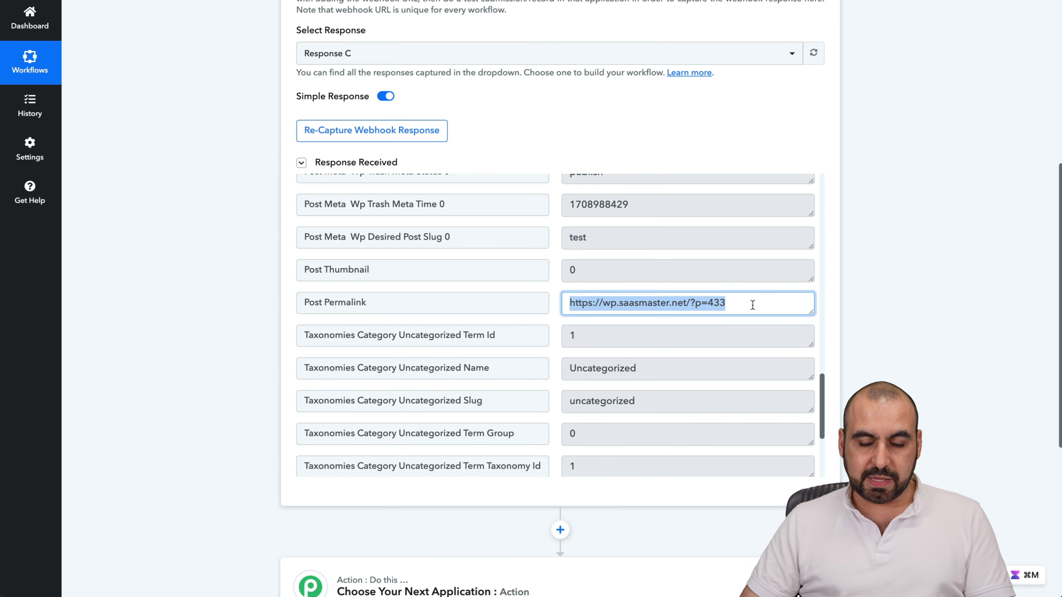
{"action": "key", "text": "super+c"}
{"action": "key", "text": "super+t"}
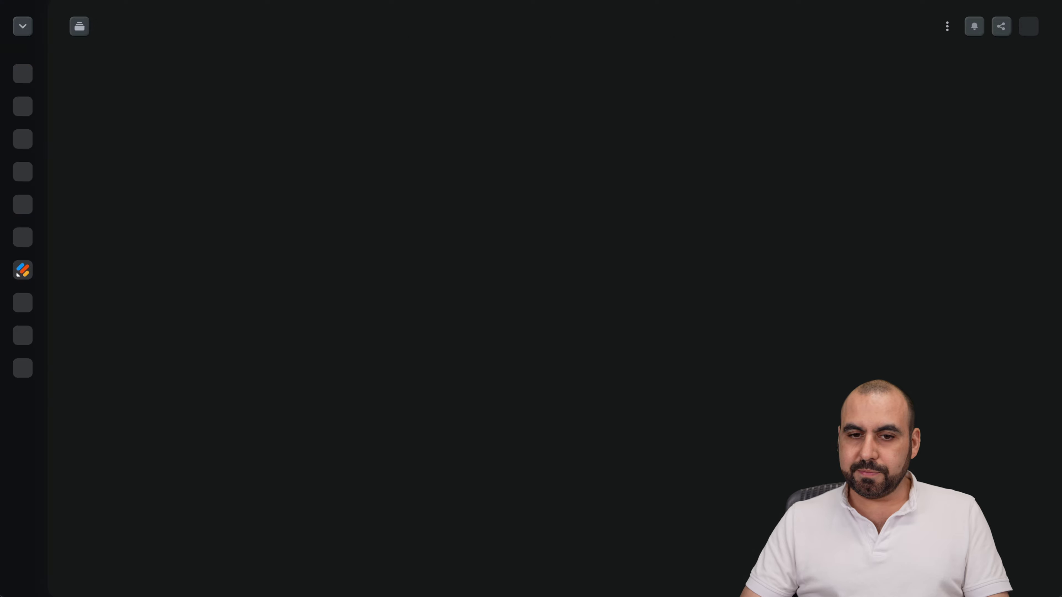
{"action": "key", "text": "super+v"}
{"action": "key", "text": "Return"}
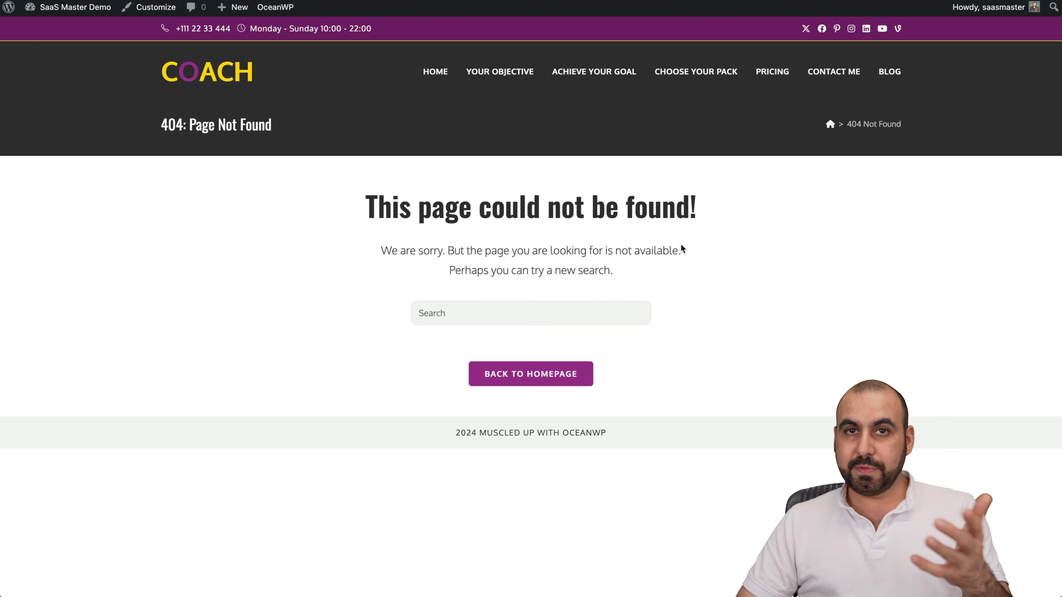
{"action": "key", "text": "super+w"}
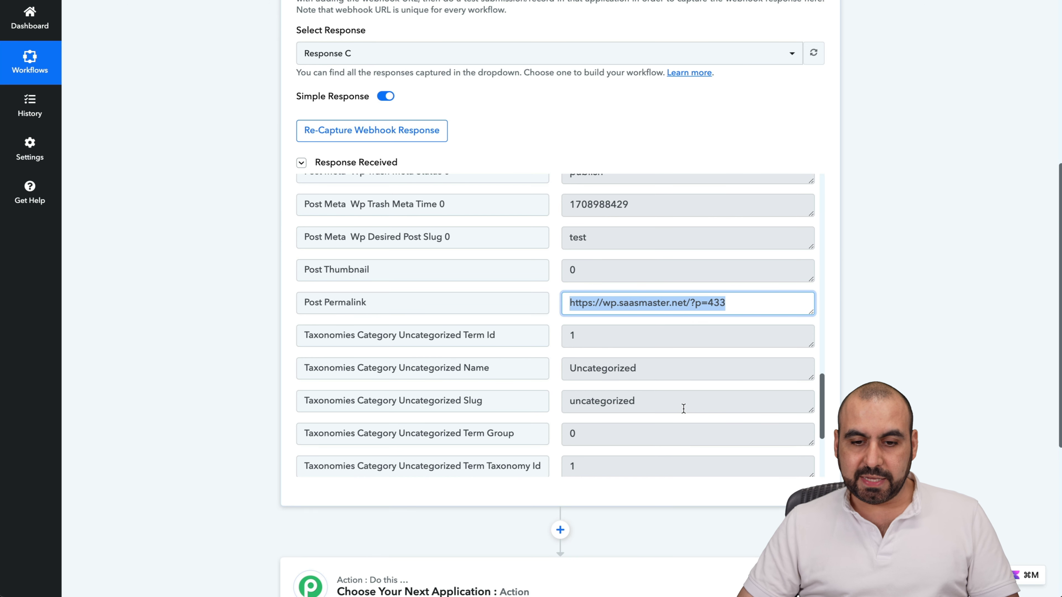
- Review the remaining taxonomy fields of the received webhook response and open the workflow's next action step
{"action": "scroll", "coordinate": [682, 408], "scroll_direction": "down", "scroll_amount": 3}
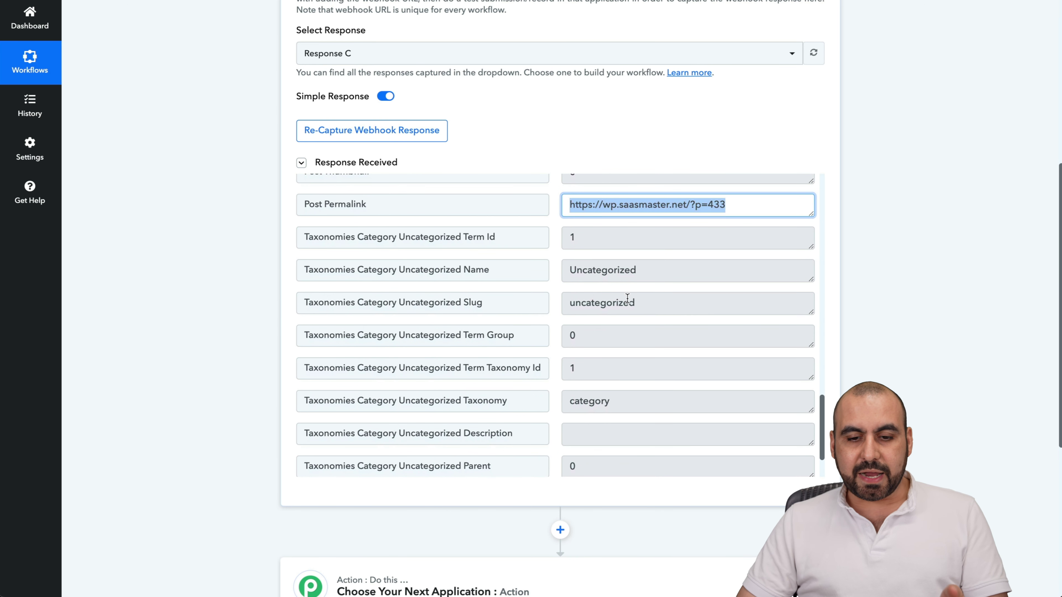
{"action": "scroll", "coordinate": [627, 300], "scroll_direction": "down", "scroll_amount": 2}
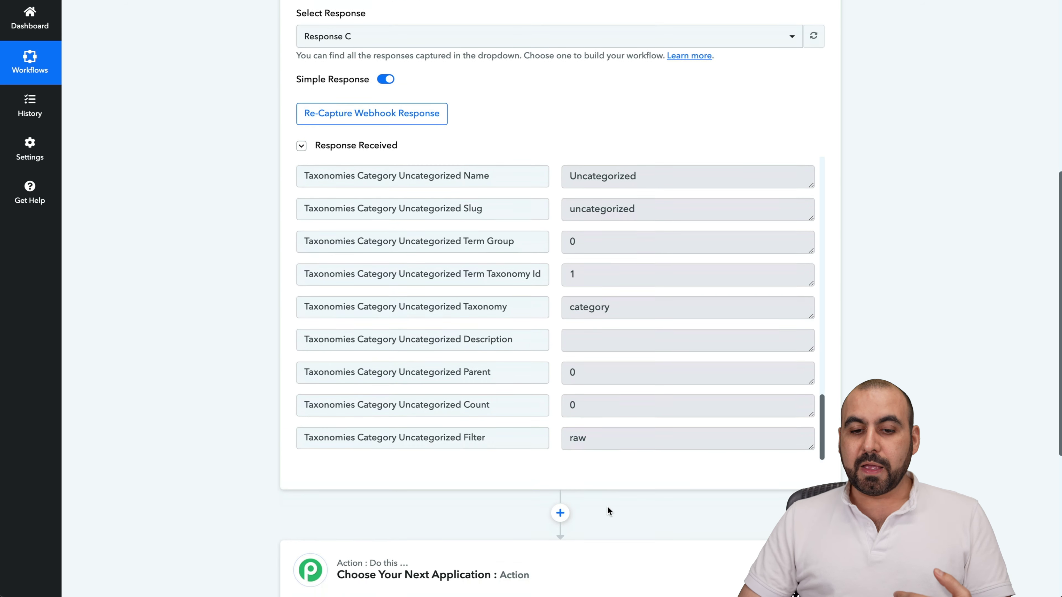
{"action": "scroll", "coordinate": [607, 507], "scroll_direction": "down", "scroll_amount": 8}
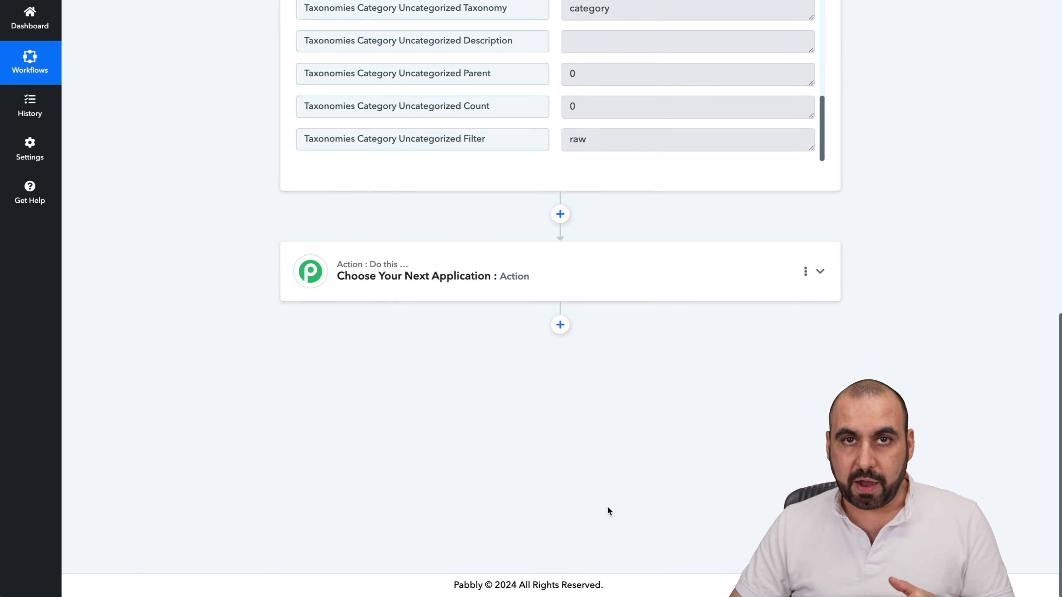
{"action": "left_click", "coordinate": [512, 284]}
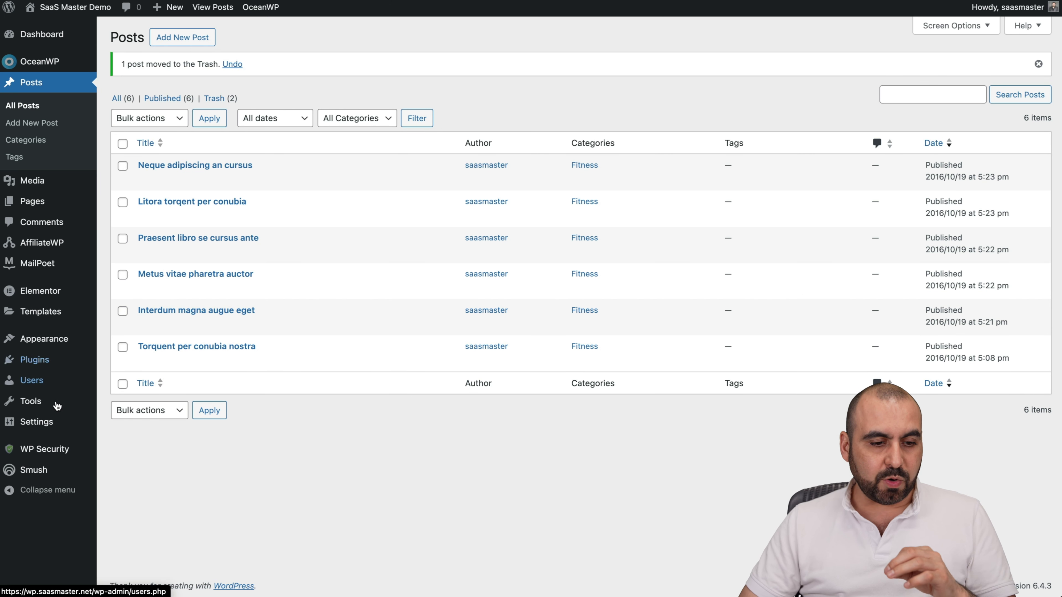
- In WordPress, open the WP Webhooks settings and look through the available Send Data triggers for posts, comments, users and plugins
{"action": "mouse_move", "coordinate": [75, 422]}
{"action": "left_click", "coordinate": [135, 537]}
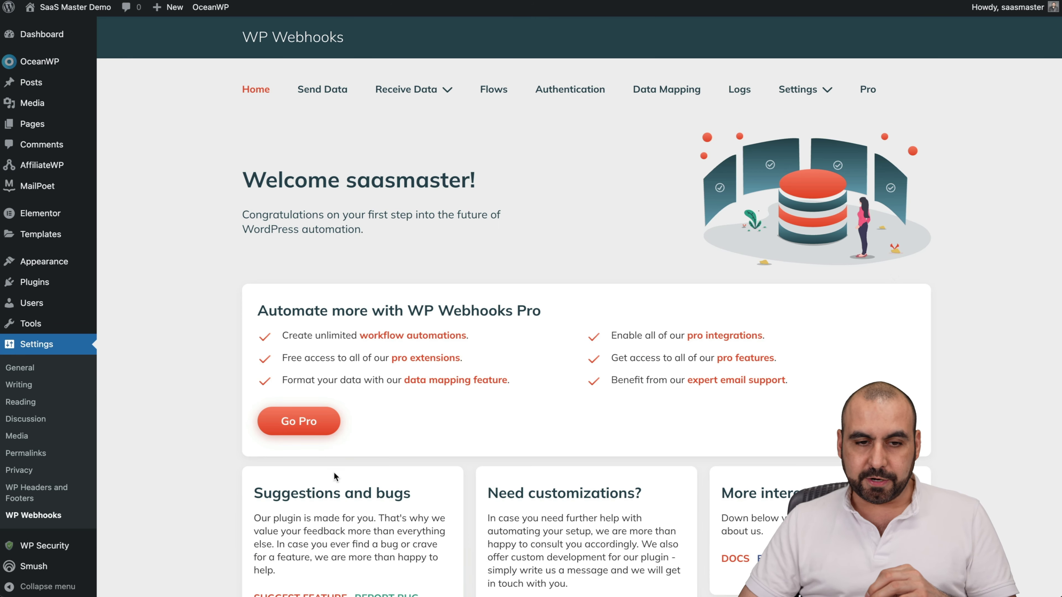
{"action": "left_click", "coordinate": [322, 90]}
{"action": "scroll", "coordinate": [358, 420], "scroll_direction": "down", "scroll_amount": 15}
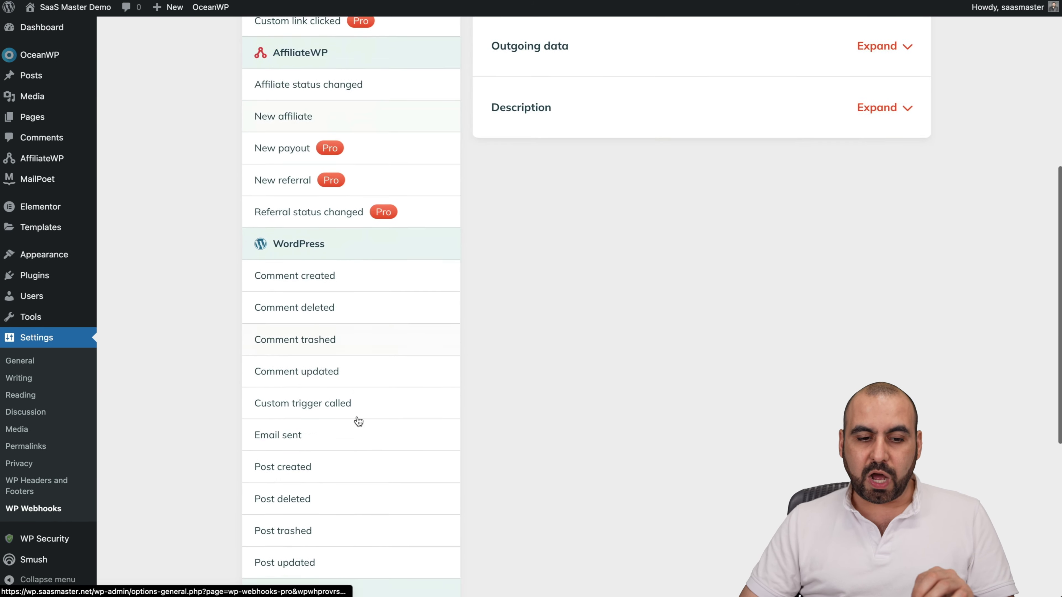
{"action": "scroll", "coordinate": [358, 422], "scroll_direction": "down", "scroll_amount": 1}
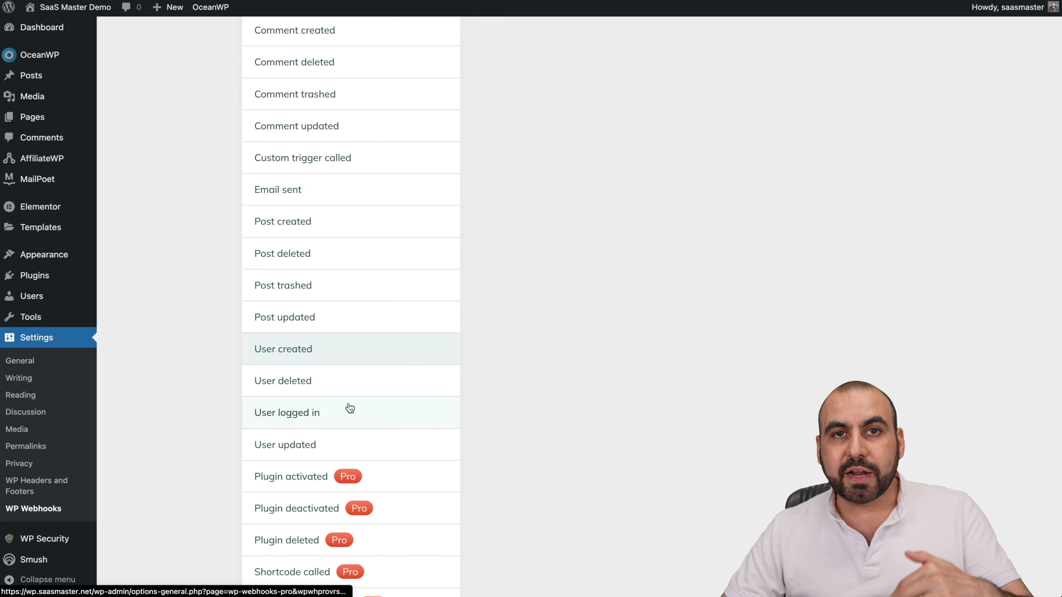
{"action": "scroll", "coordinate": [350, 407], "scroll_direction": "down", "scroll_amount": 2}
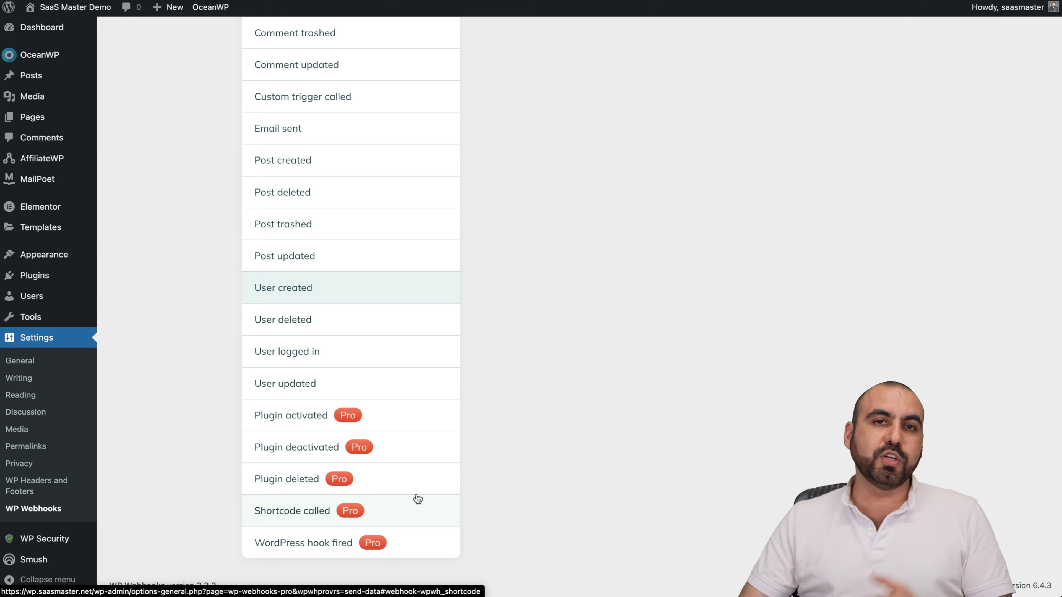
{"action": "left_click", "coordinate": [414, 357]}
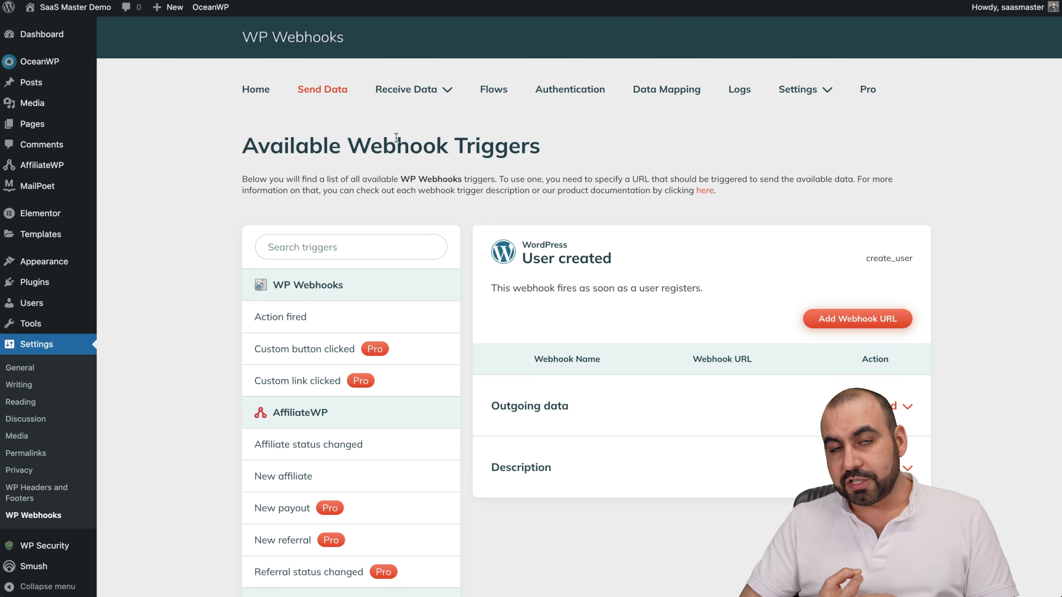
- In WP Webhooks' Receive Data actions, create a webhook action URL named "test"
{"action": "mouse_move", "coordinate": [435, 87]}
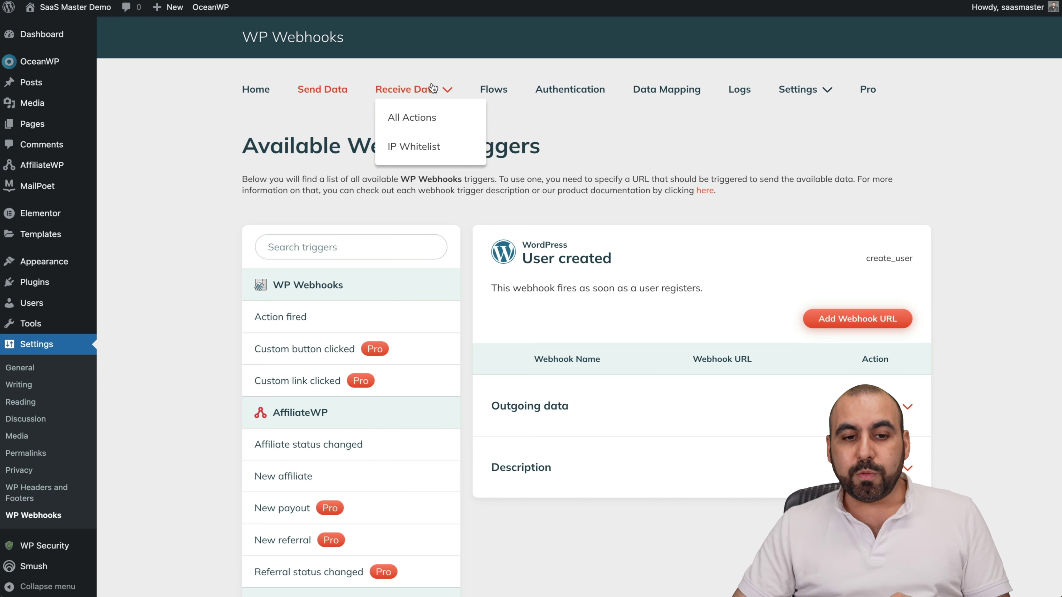
{"action": "left_click", "coordinate": [417, 122]}
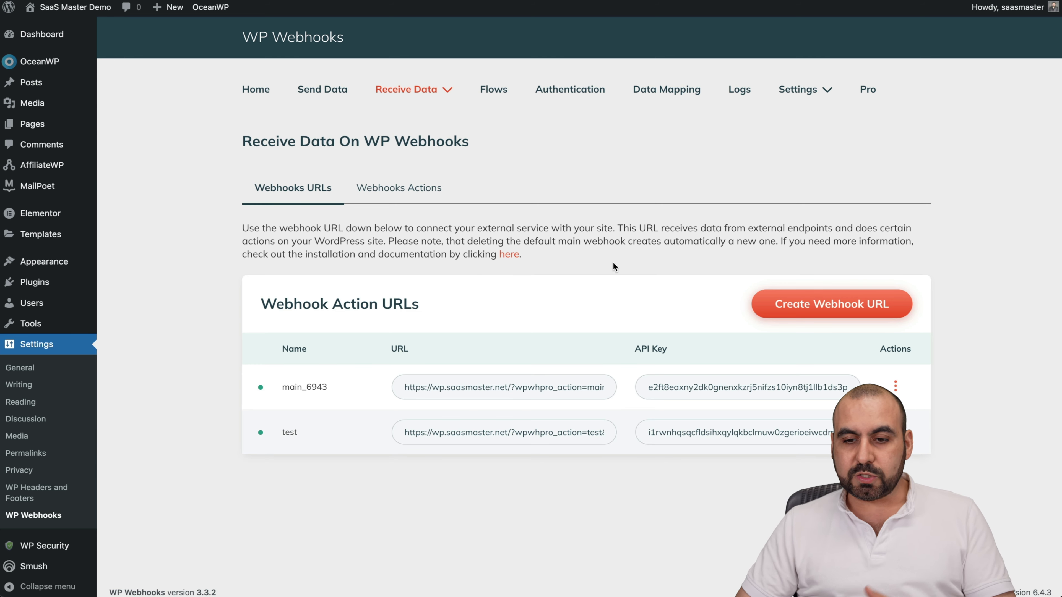
{"action": "left_click", "coordinate": [813, 305]}
{"action": "left_click", "coordinate": [493, 109]}
{"action": "type", "text": "test"}
{"action": "left_click", "coordinate": [506, 161]}
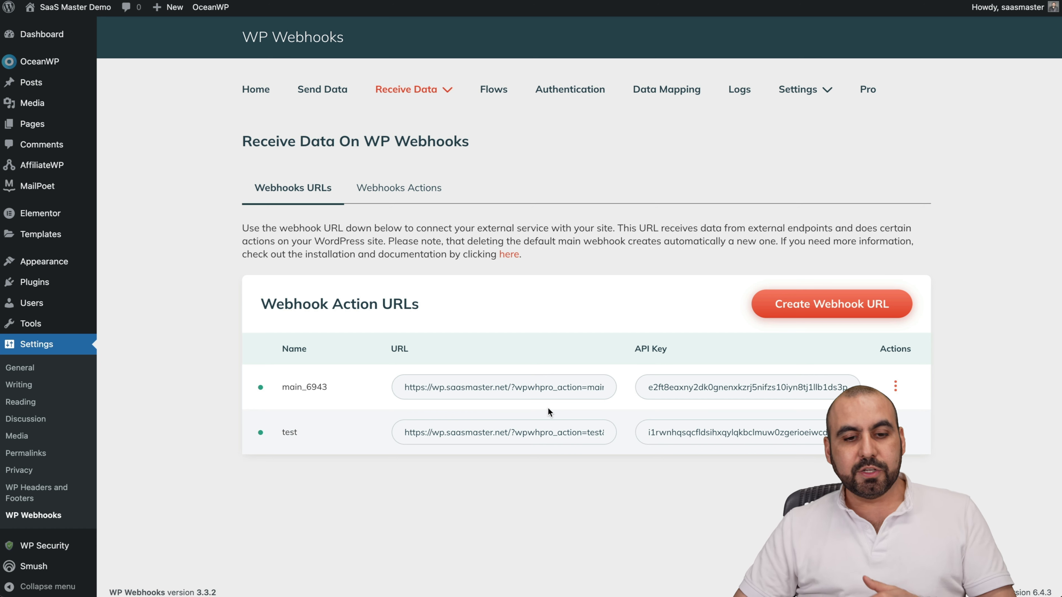
- Open the WordPress page for adding a new plugin
{"action": "mouse_move", "coordinate": [416, 90]}
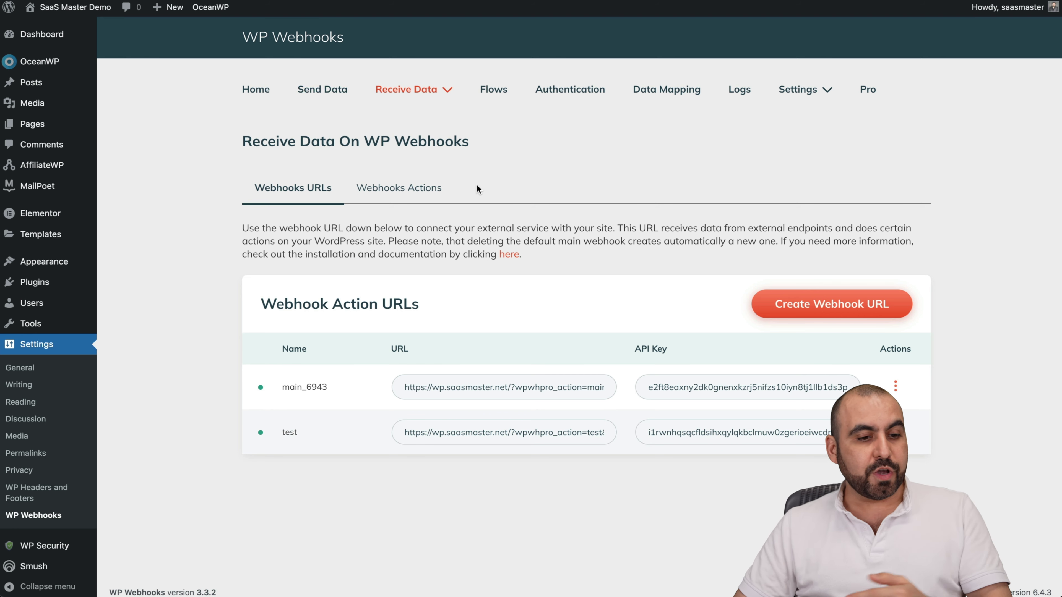
{"action": "mouse_move", "coordinate": [42, 282]}
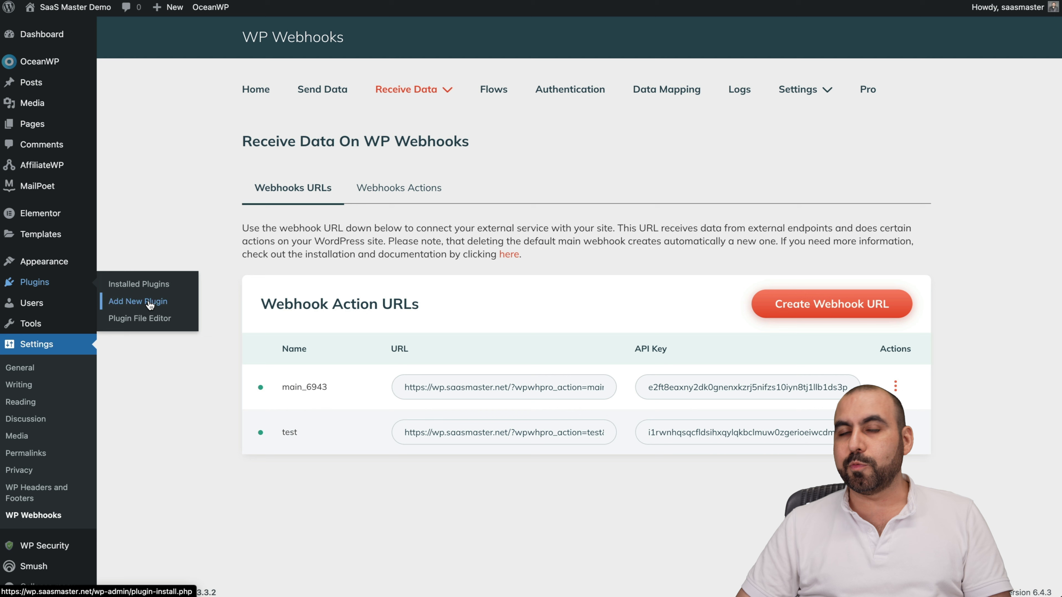